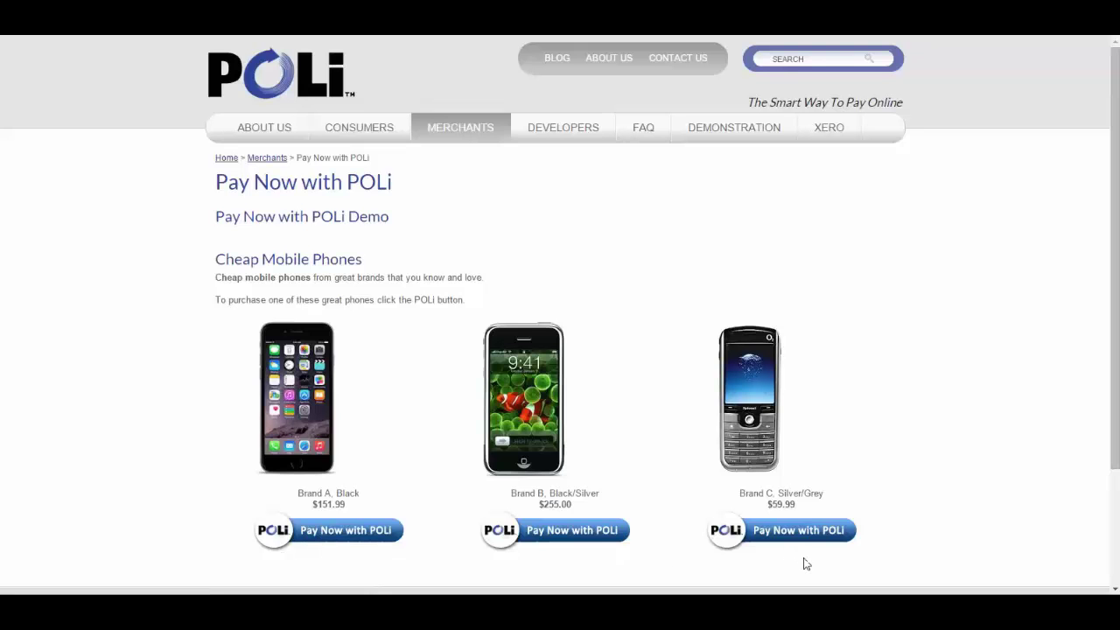
# Step: Open the Brand A Pay Now with POLi demo payment form
pyautogui.click(317, 532)
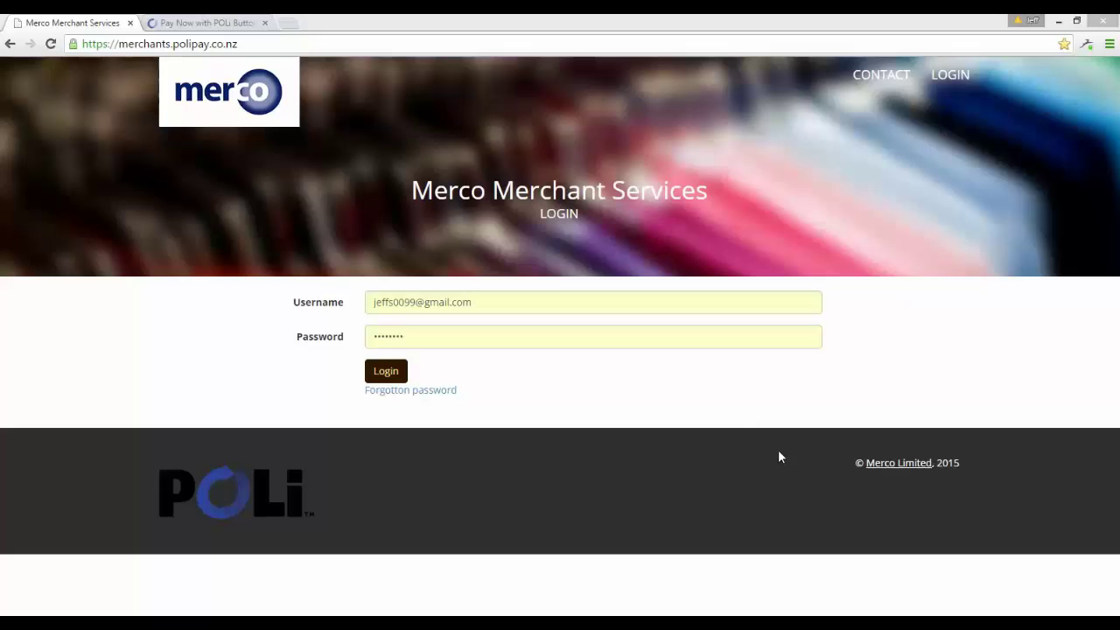
# Step: Log in and create a Pay Now button for item 'Widget' priced at 85
pyautogui.click(394, 371)
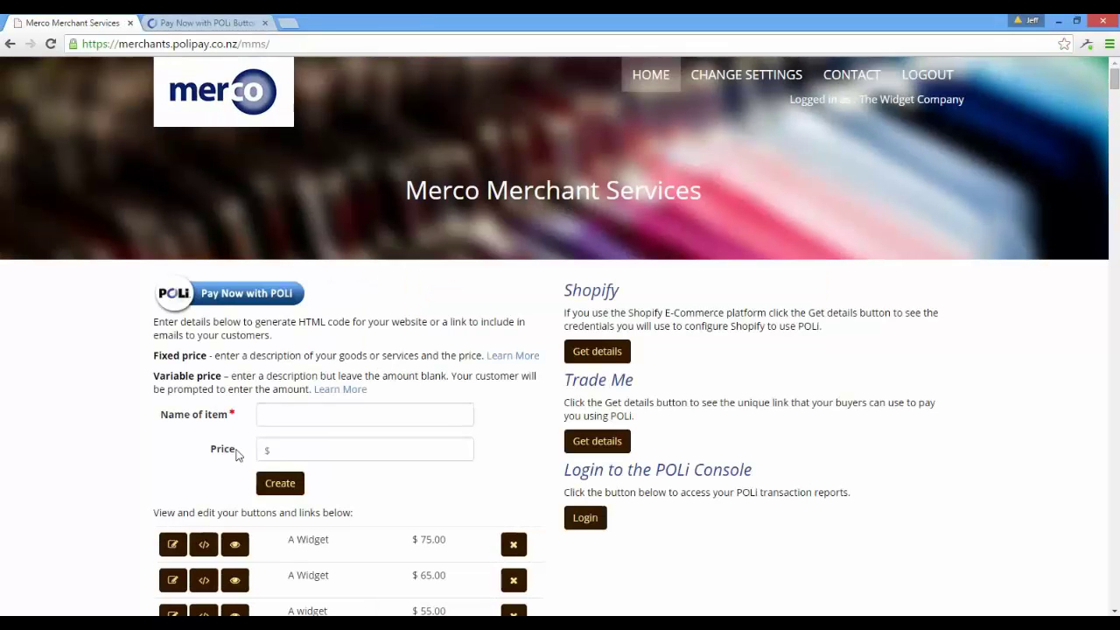
pyautogui.click(279, 417)
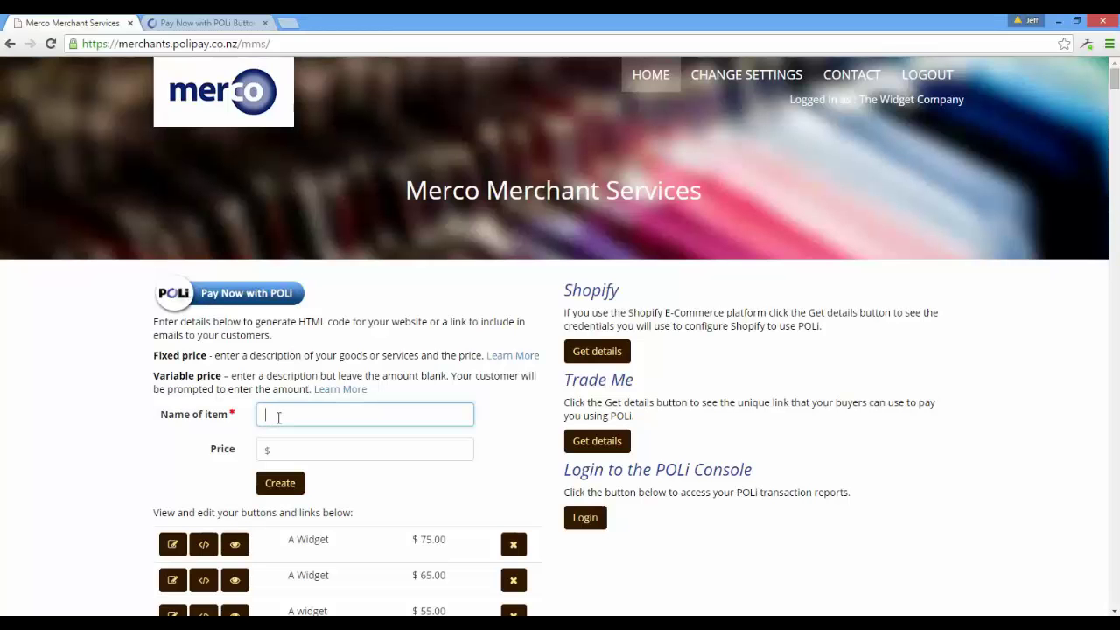
pyautogui.write('Widget')
pyautogui.press('Tab')
pyautogui.write('85')
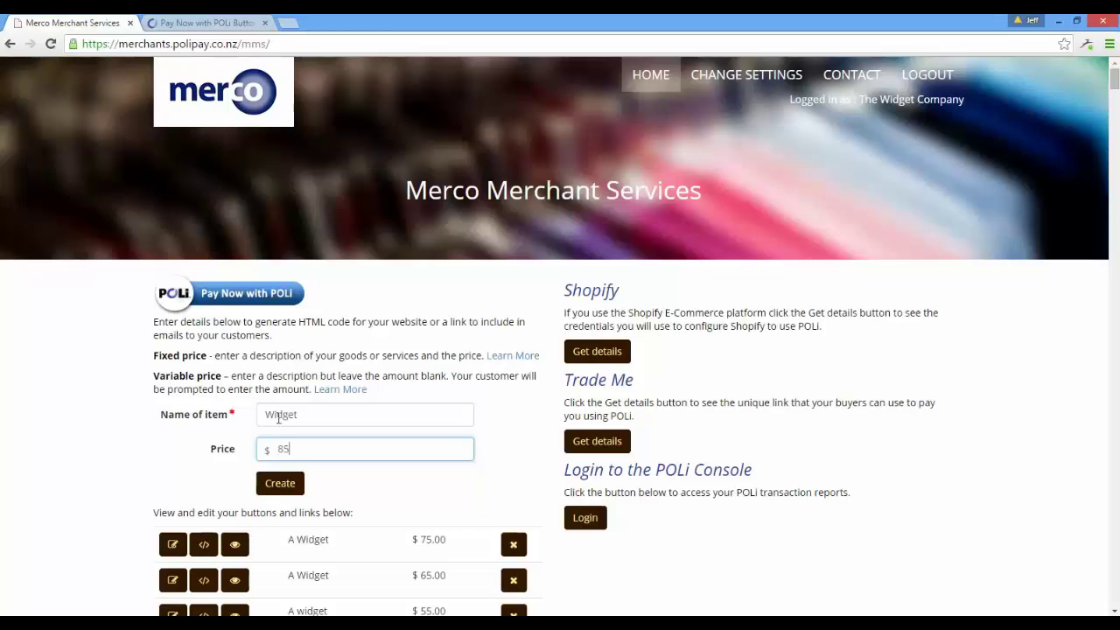
pyautogui.click(280, 485)
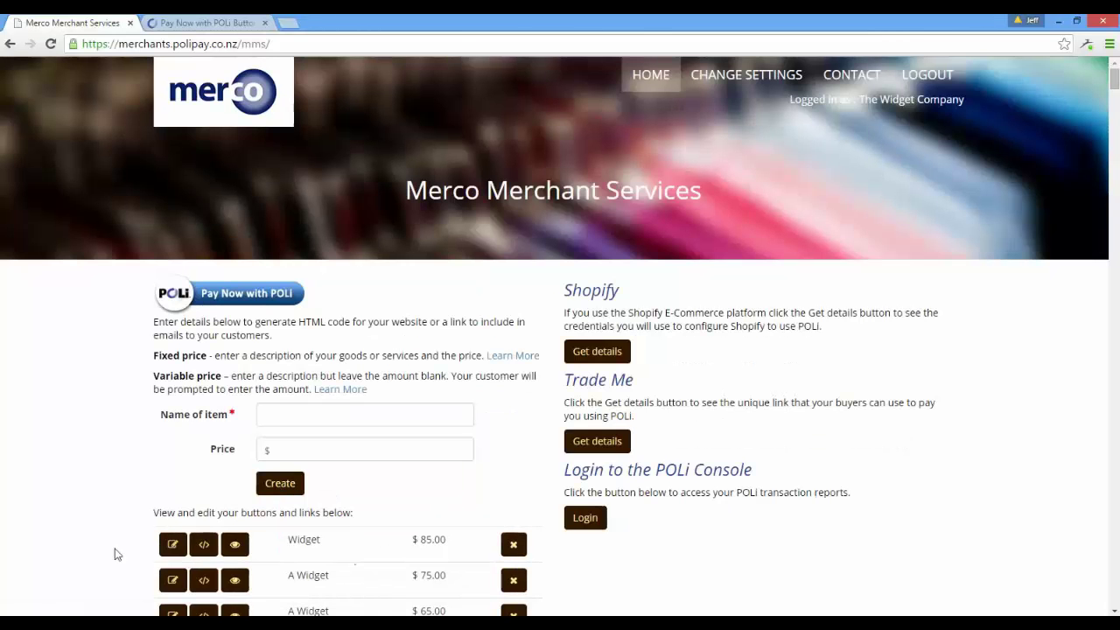
pyautogui.scroll(-1, 354, 558)
pyautogui.scroll(-1, 354, 559)
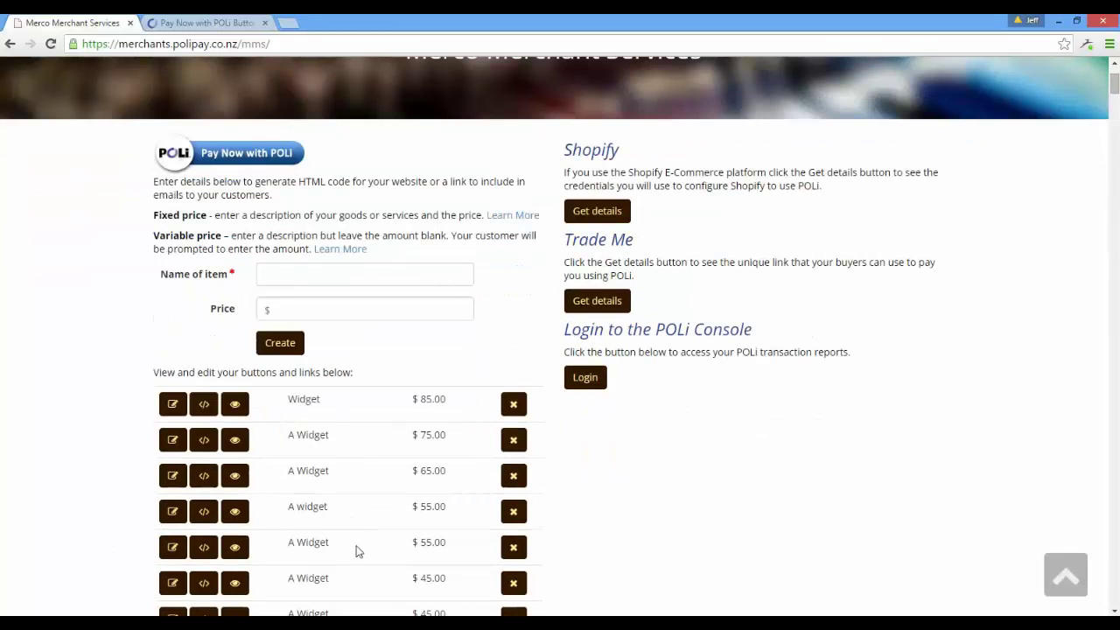
# Step: Show the Widget button's sharing code and select its payment link and button HTML
pyautogui.click(205, 403)
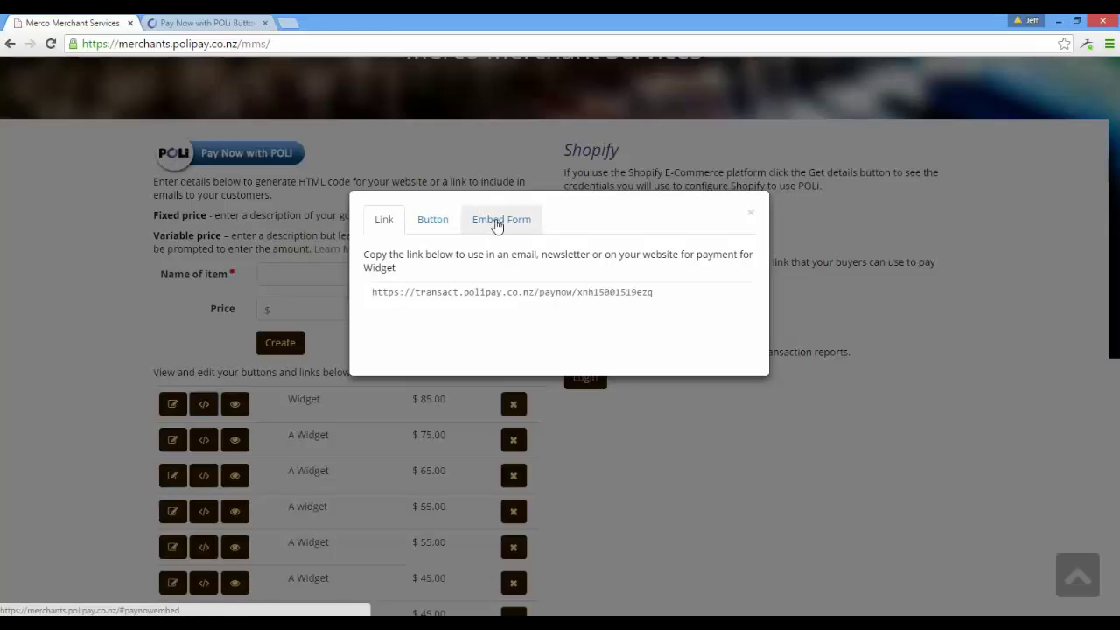
pyautogui.tripleClick(420, 294)
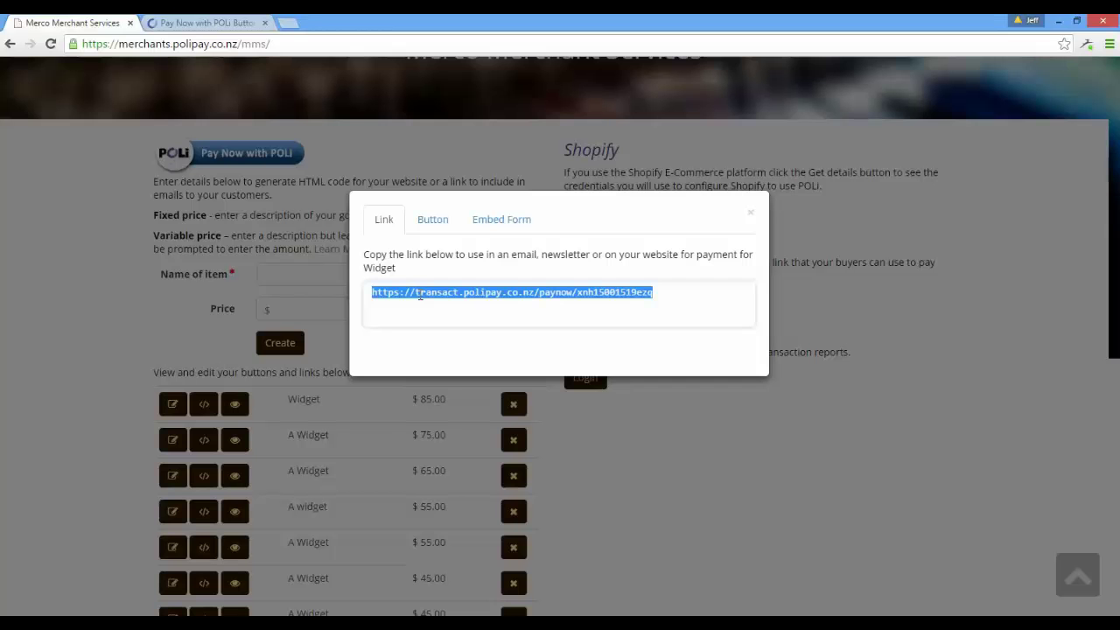
pyautogui.click(432, 222)
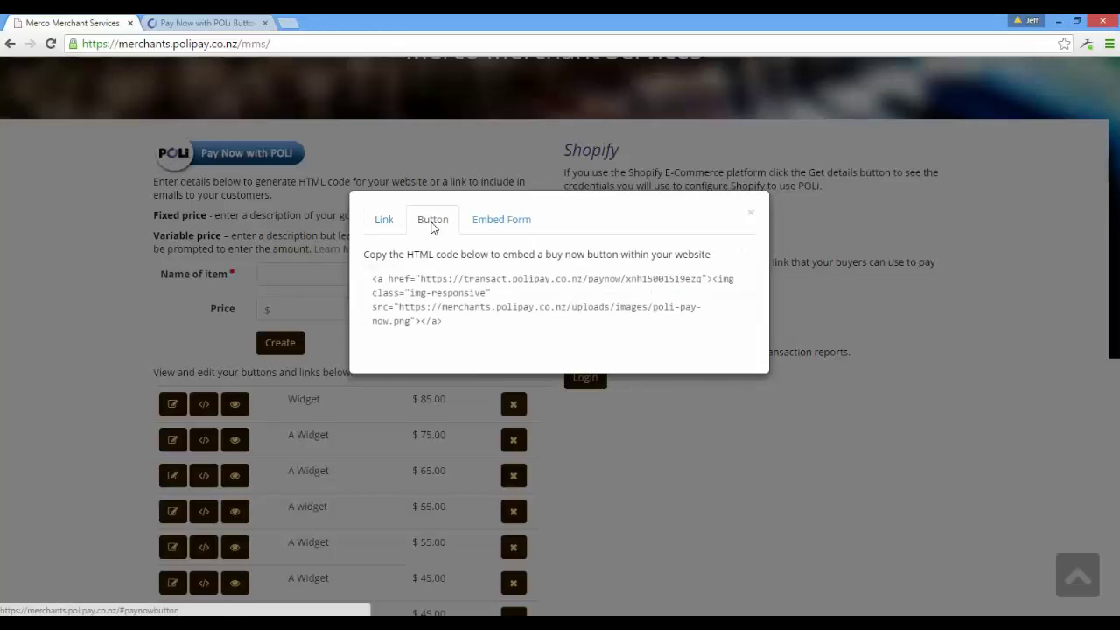
pyautogui.click(431, 289)
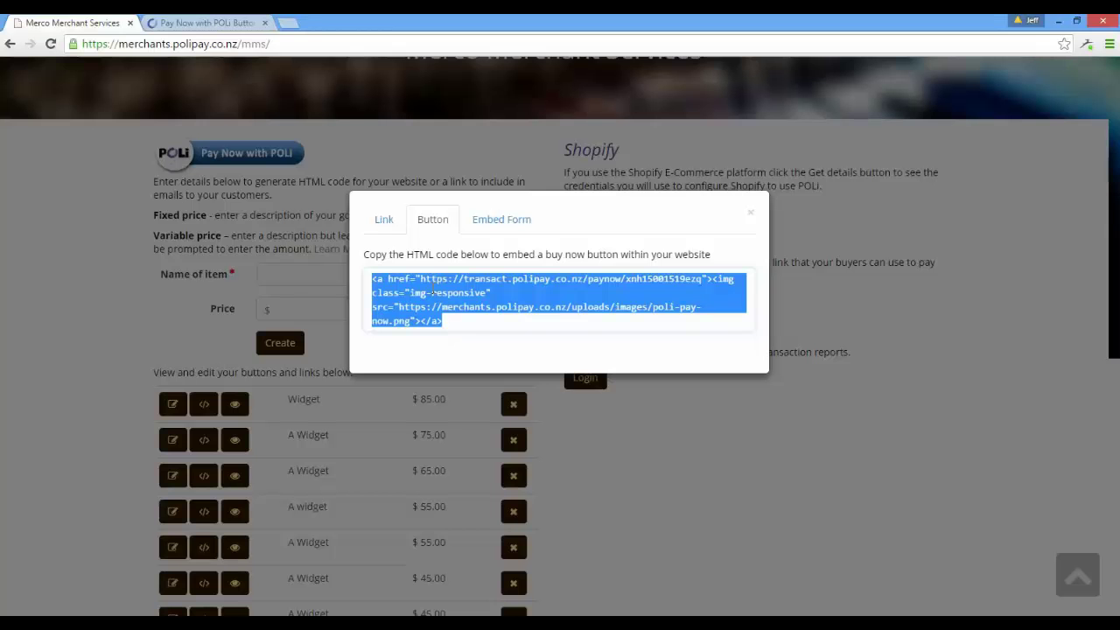
# Step: Select the Widget embed-form HTML and view the example payment form page
pyautogui.click(506, 219)
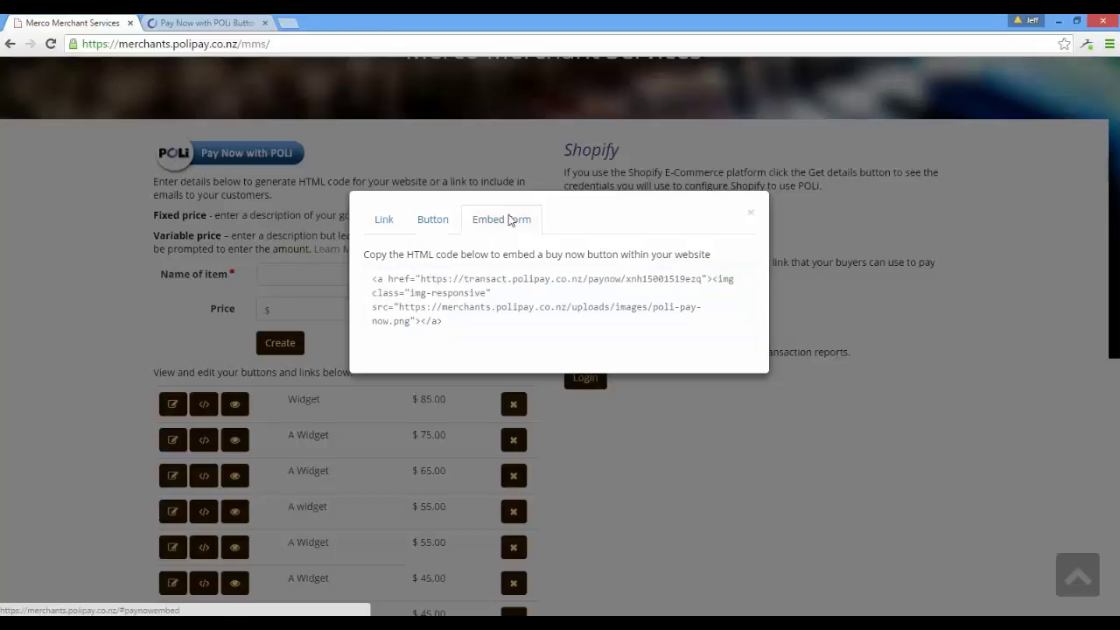
pyautogui.click(511, 313)
pyautogui.hotkey('ctrl', 'a')
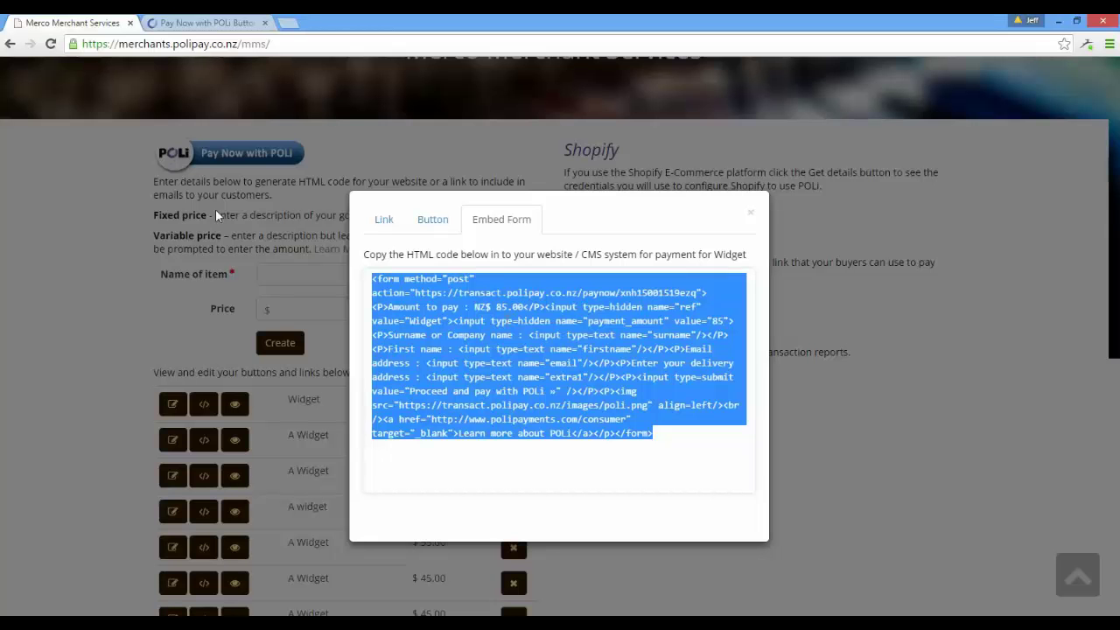
pyautogui.click(202, 23)
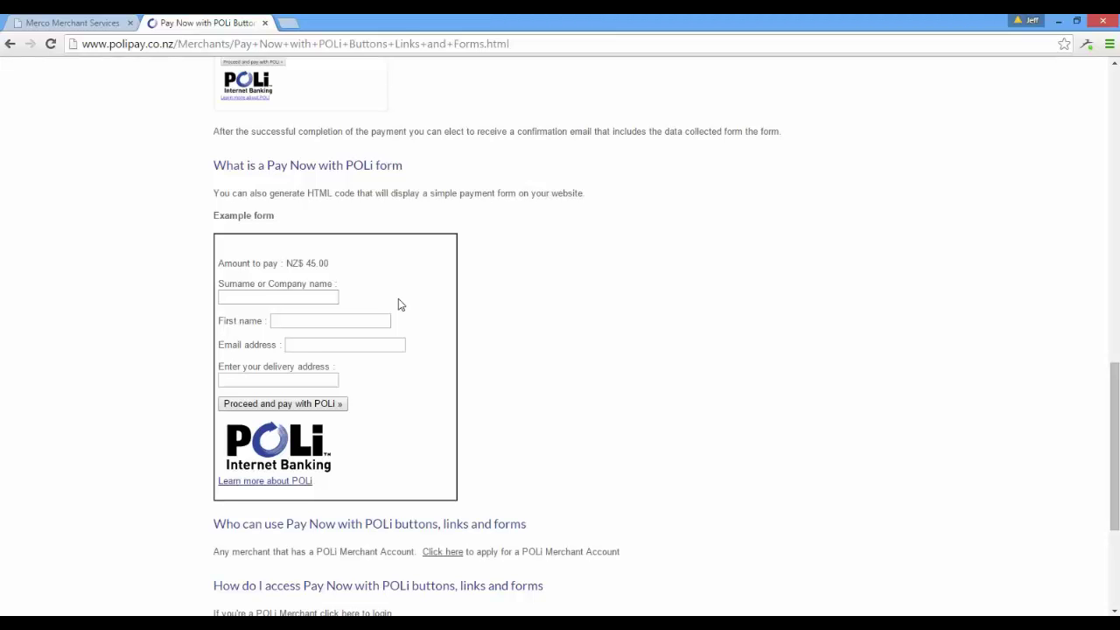
# Step: Return to the Merco Merchant Services dashboard tab
pyautogui.click(77, 23)
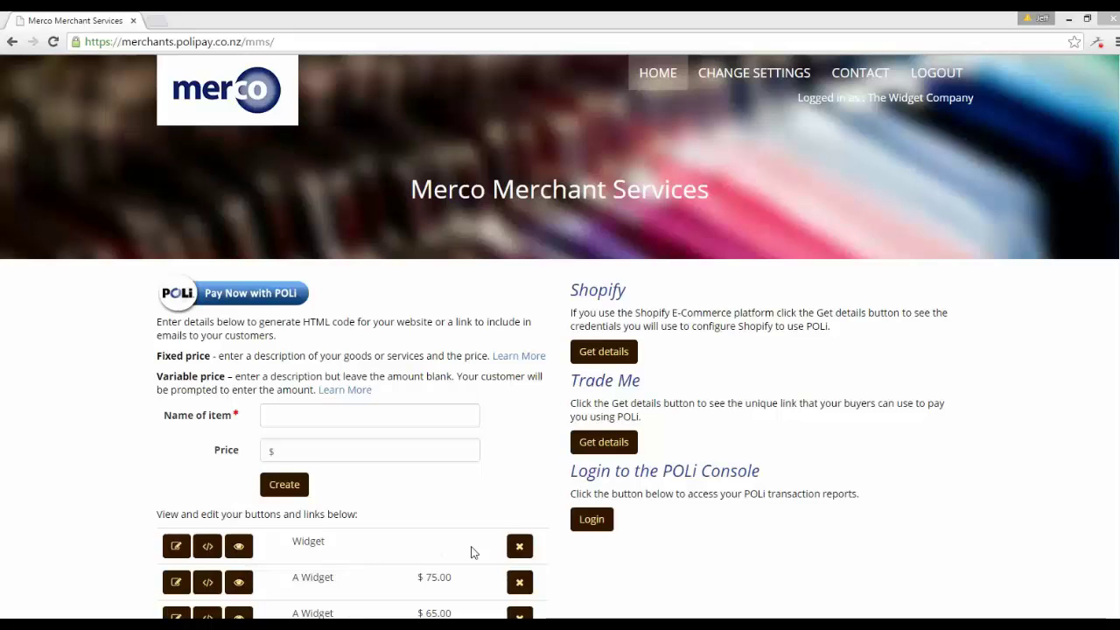
# Step: Preview the payment forms for Widget and the $75.00 A Widget in new tabs
pyautogui.click(239, 547)
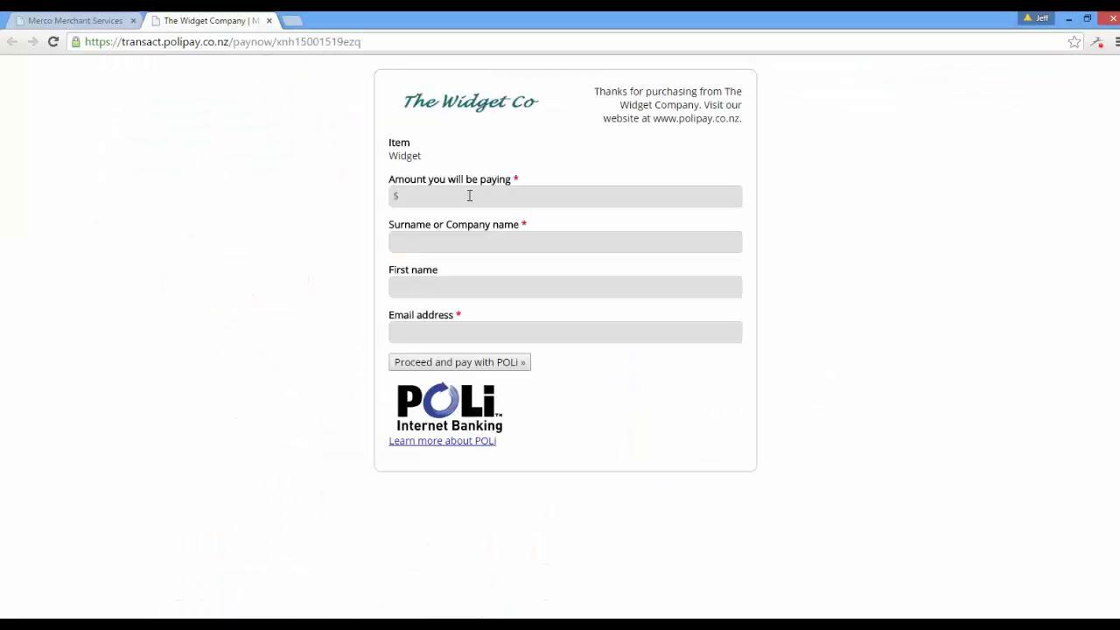
pyautogui.click(113, 19)
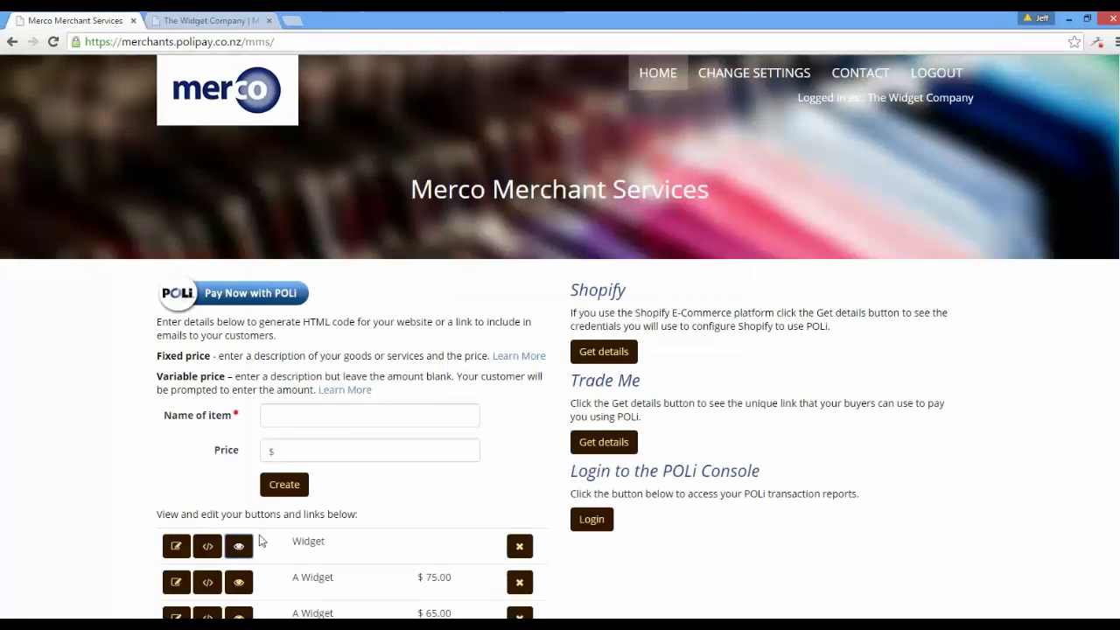
pyautogui.click(238, 581)
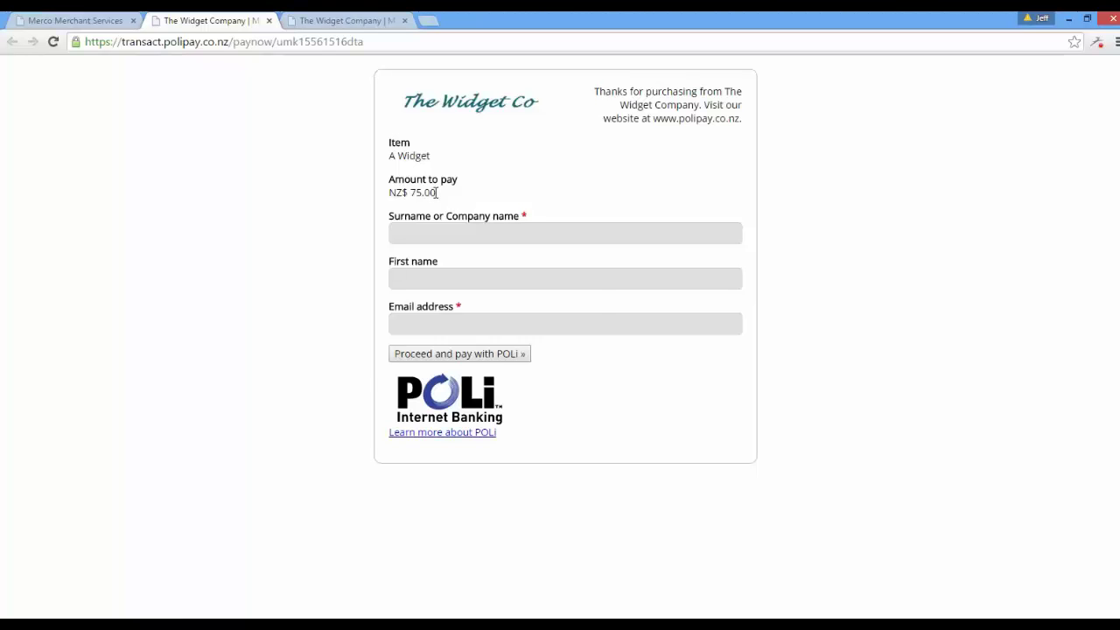
pyautogui.hotkey('ctrl', 'shift', 'Tab')
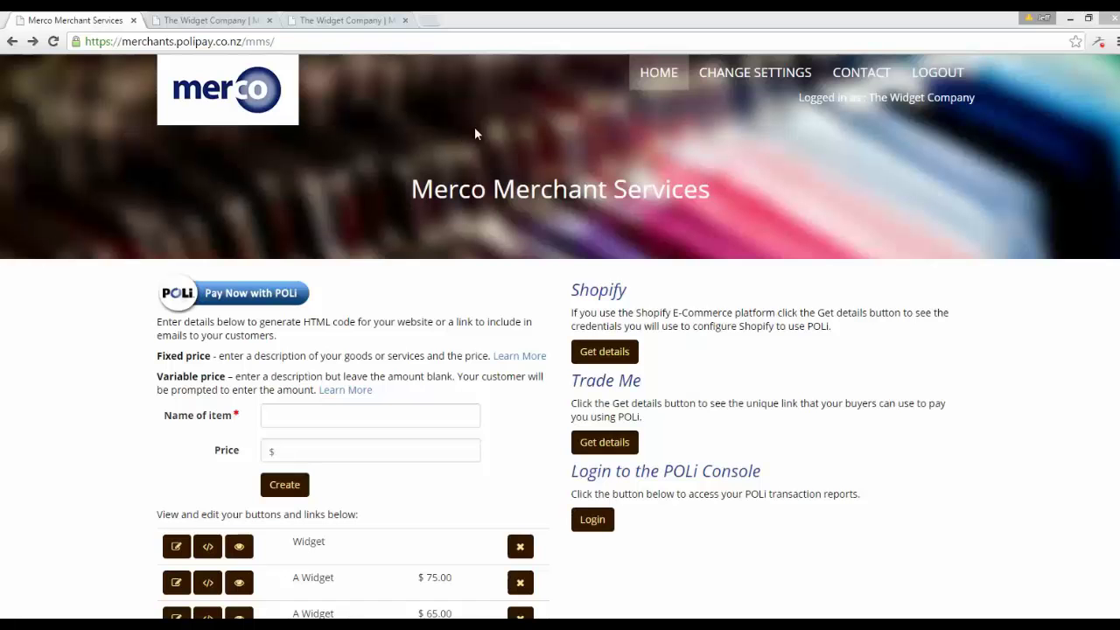
# Step: Open the account settings, check the current customer payment page, then scroll to Extra fields
pyautogui.click(758, 74)
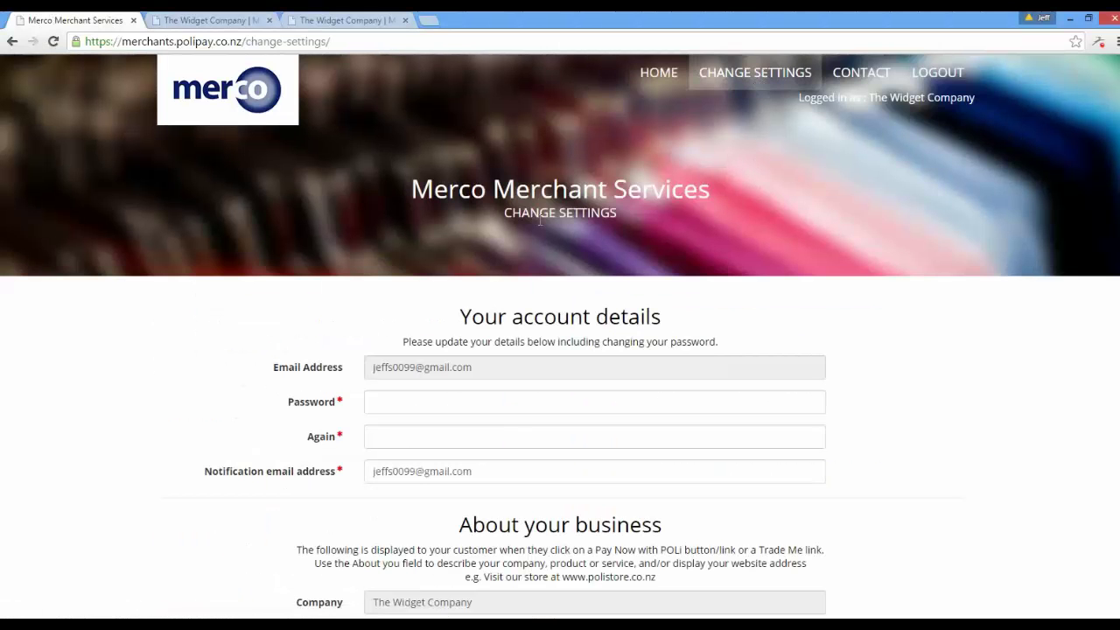
pyautogui.scroll(-3, 608, 209)
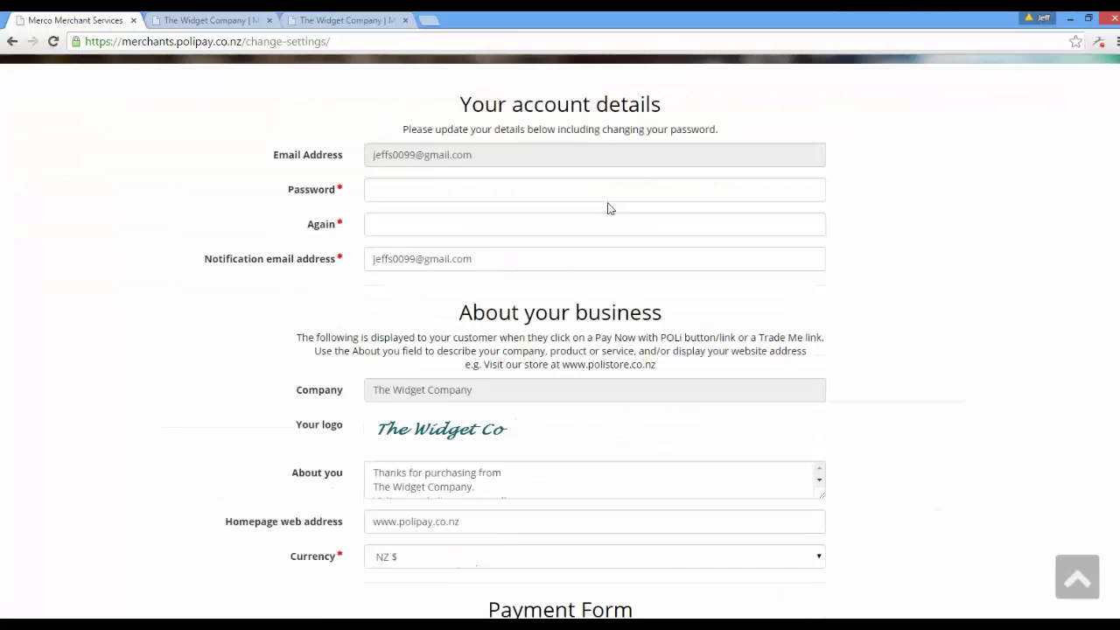
pyautogui.scroll(-2, 608, 210)
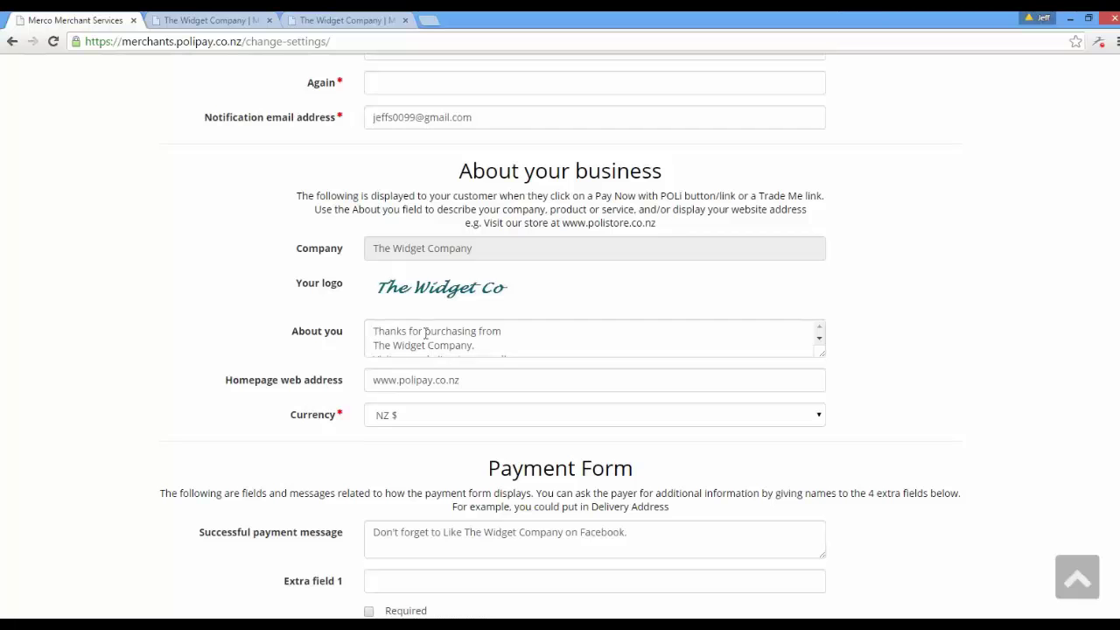
pyautogui.click(216, 19)
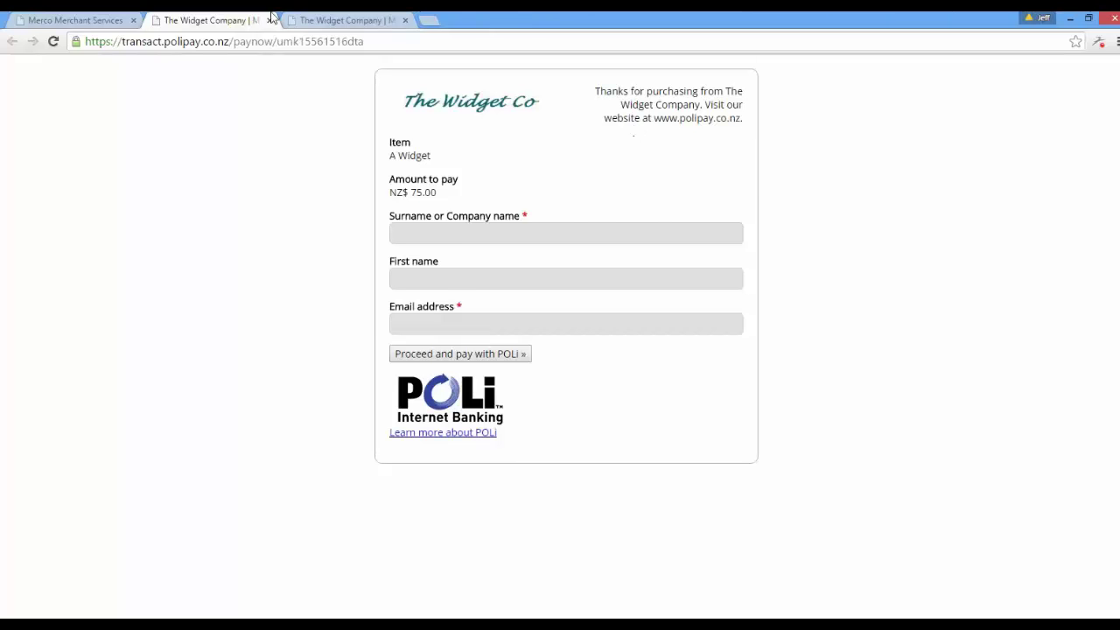
pyautogui.click(82, 18)
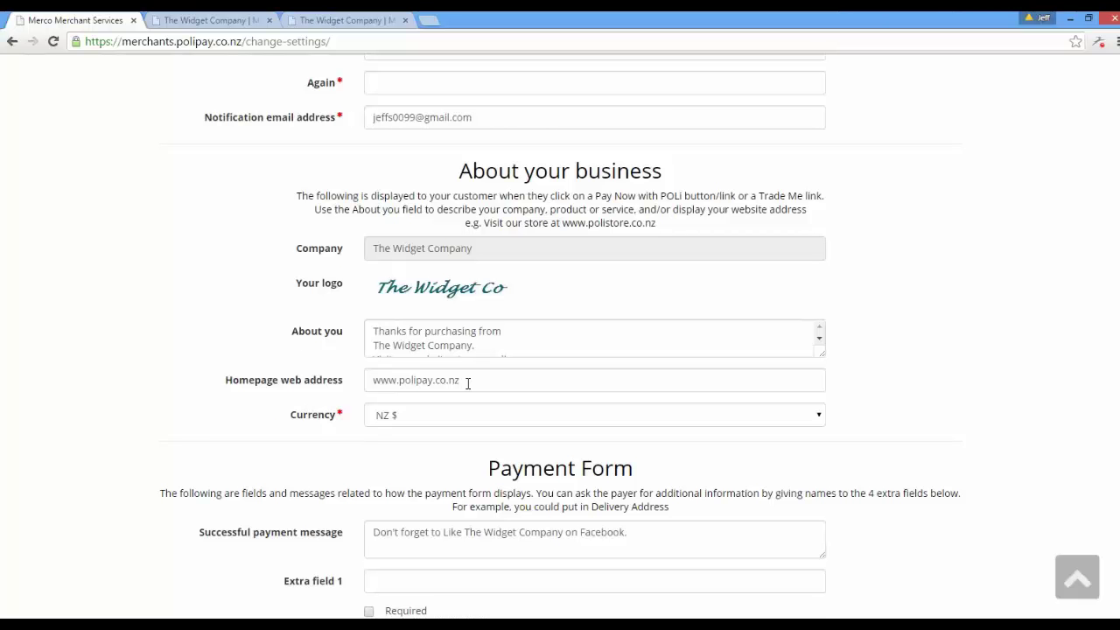
pyautogui.scroll(-3, 469, 383)
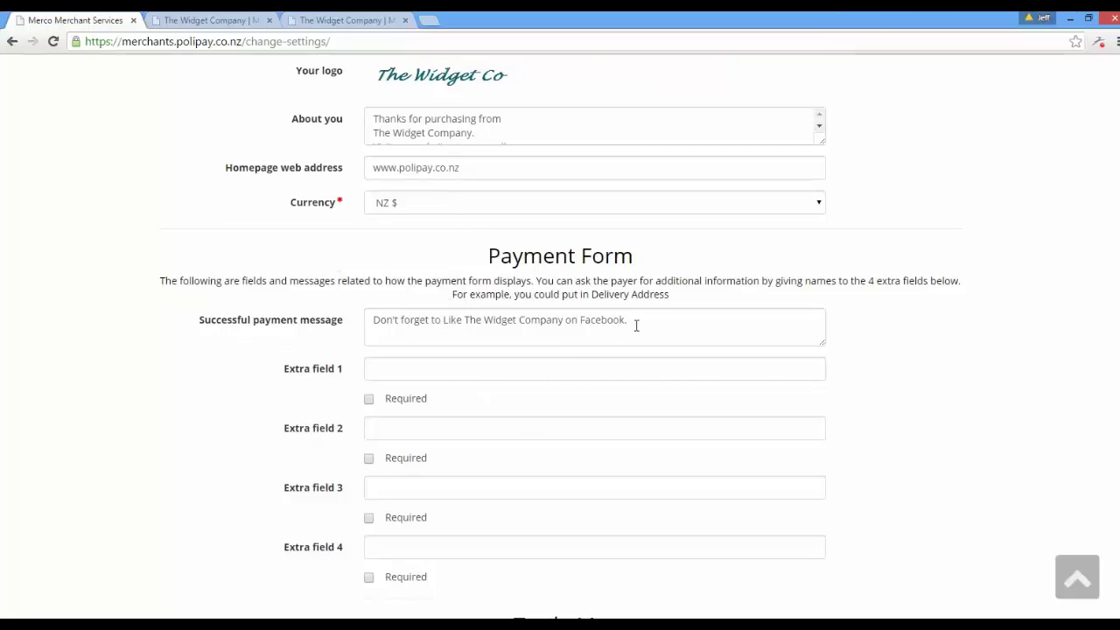
pyautogui.click(327, 24)
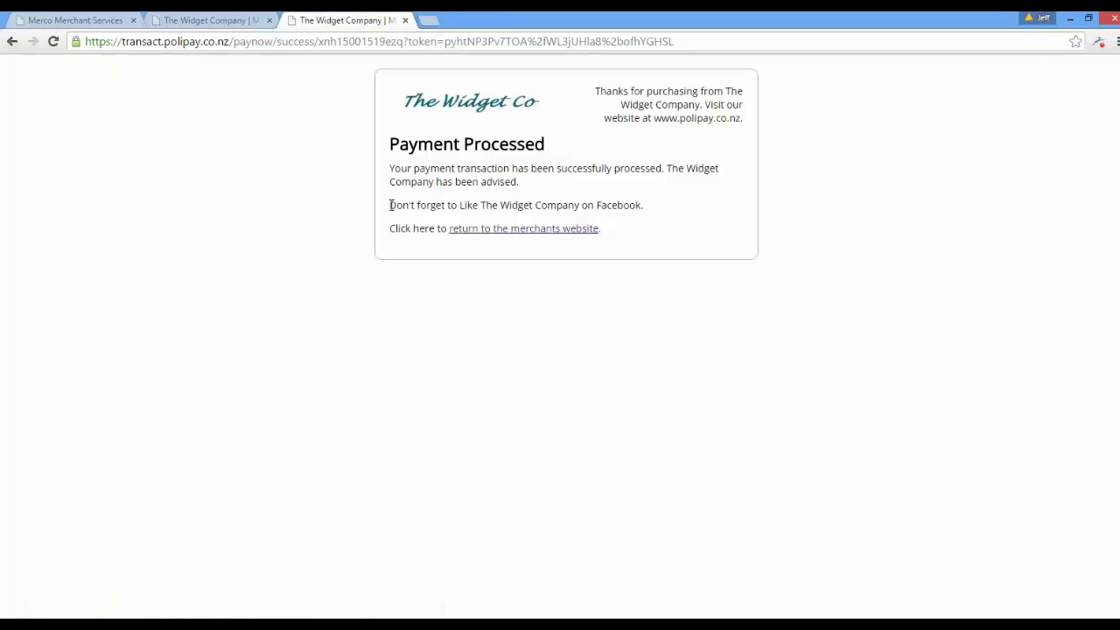
pyautogui.moveTo(391, 205); pyautogui.dragTo(447, 205)
pyautogui.moveTo(476, 205); pyautogui.dragTo(613, 209)
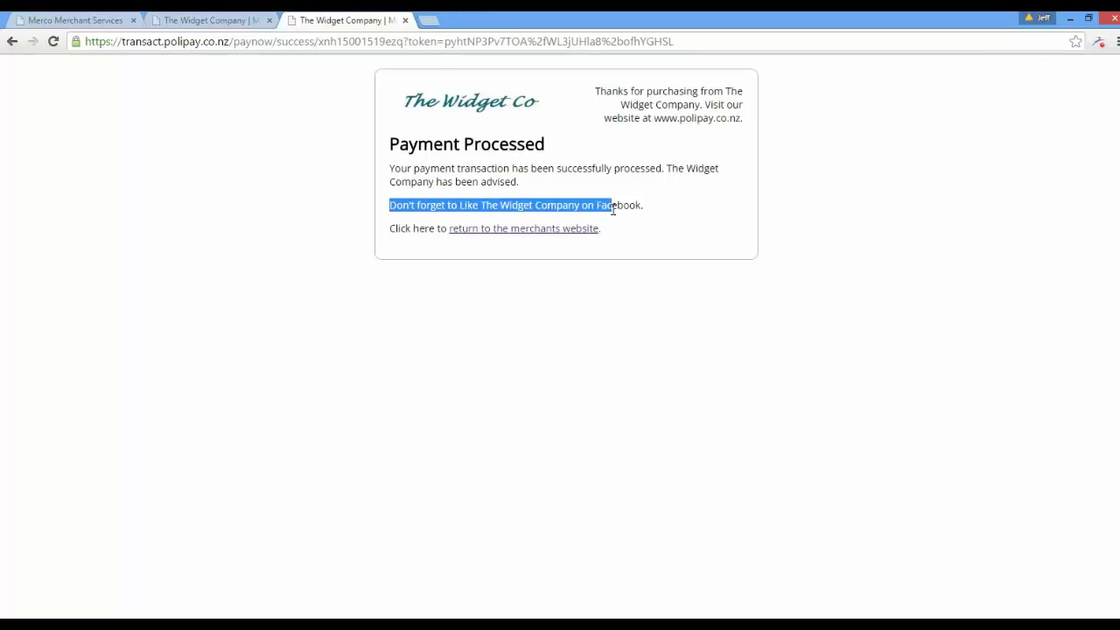
pyautogui.click(100, 20)
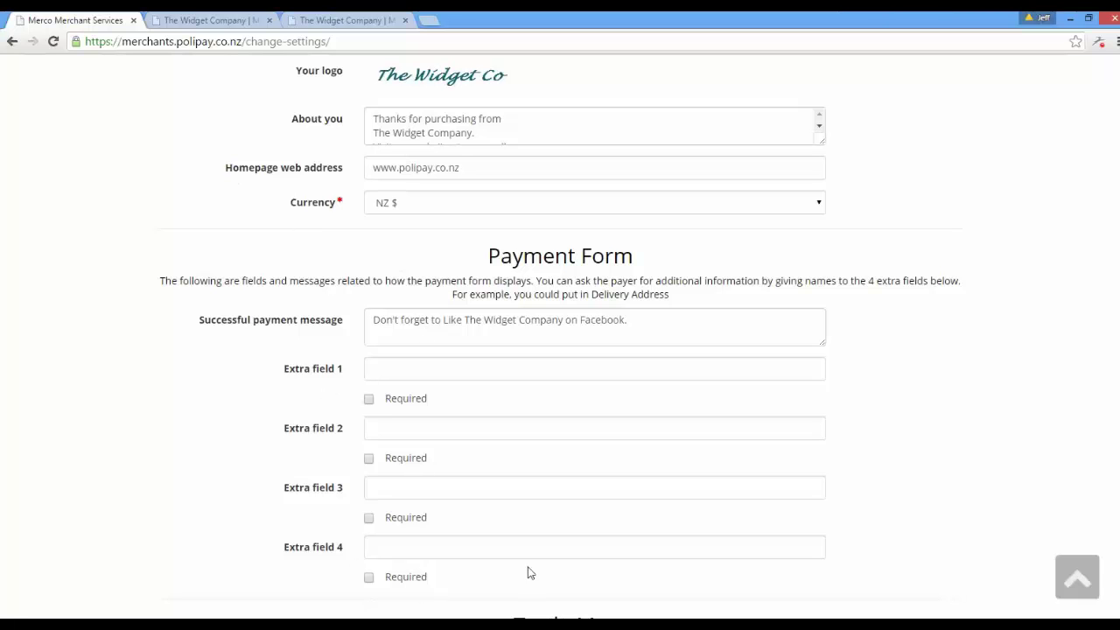
# Step: Label Extra field 1 'Membership number' as required and Extra field 2 'Date of birth', then save
pyautogui.click(404, 374)
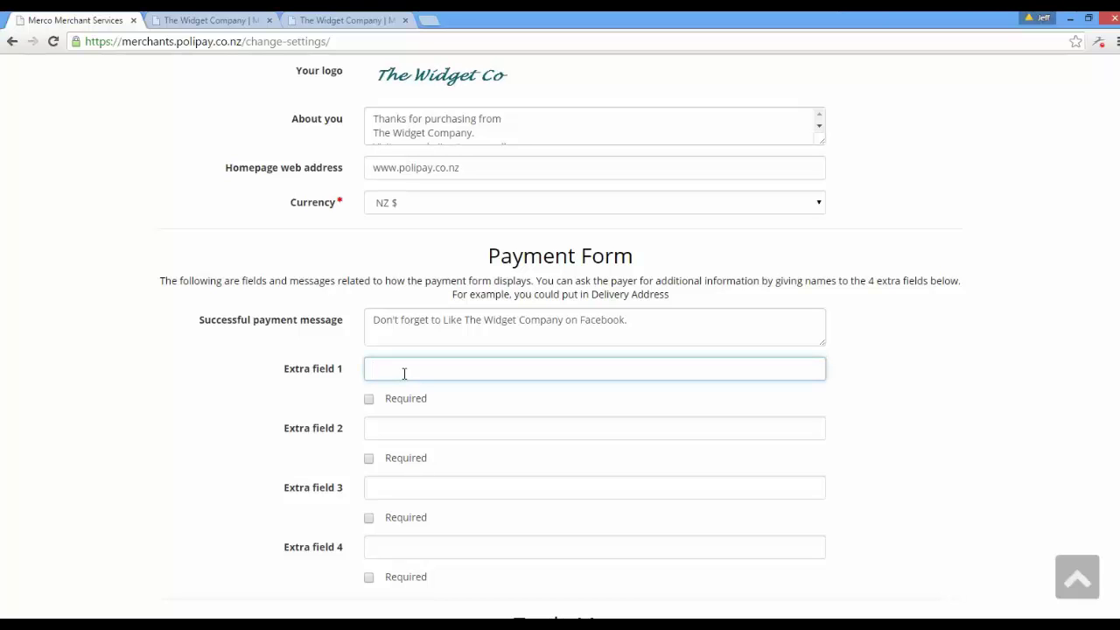
pyautogui.write('Membership number')
pyautogui.press('Tab')
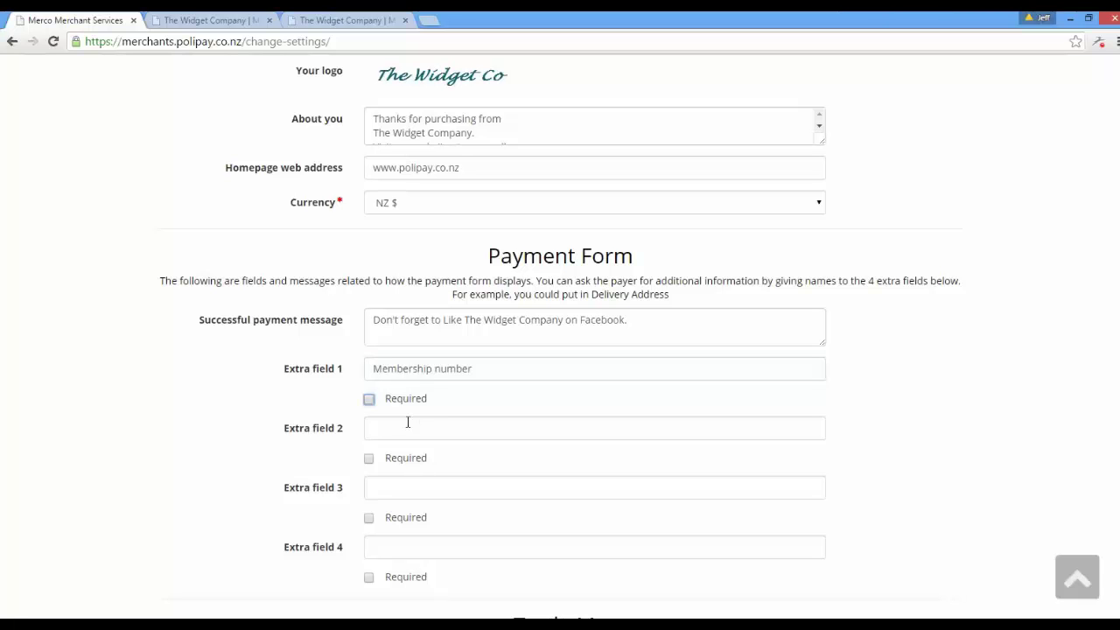
pyautogui.click(370, 398)
pyautogui.click(390, 434)
pyautogui.write('Date of birth')
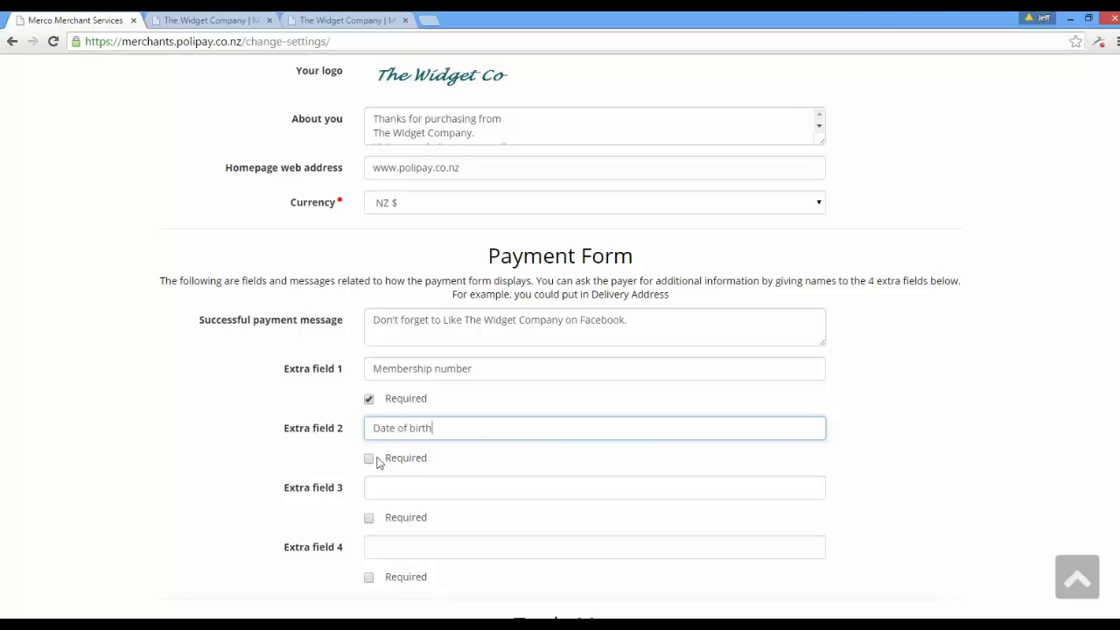
pyautogui.scroll(-2, 446, 453)
pyautogui.scroll(-1, 475, 455)
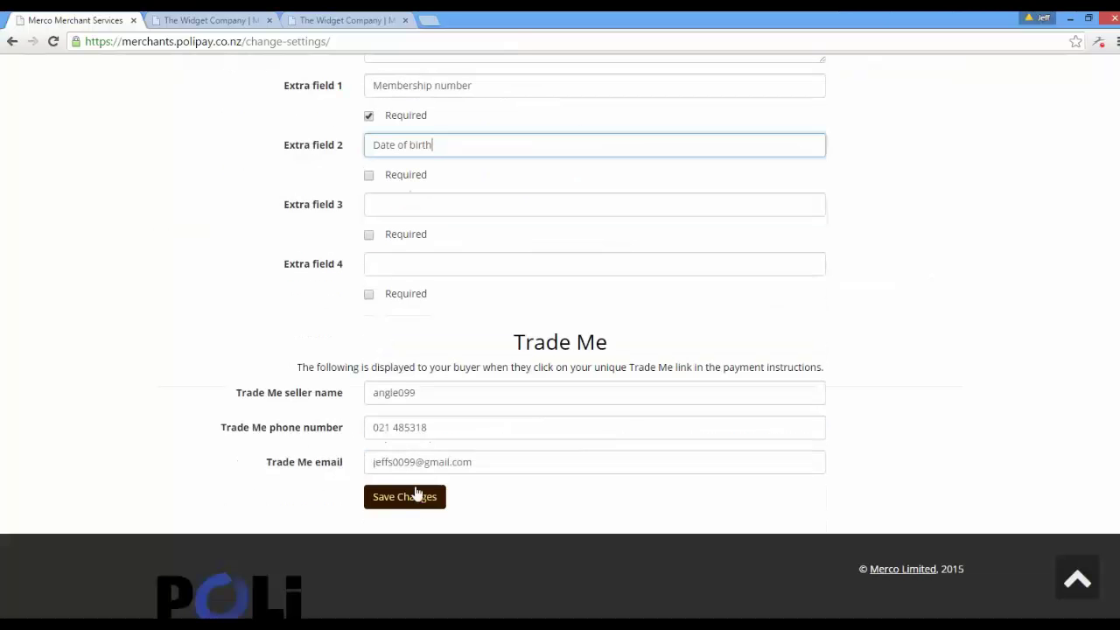
pyautogui.click(413, 499)
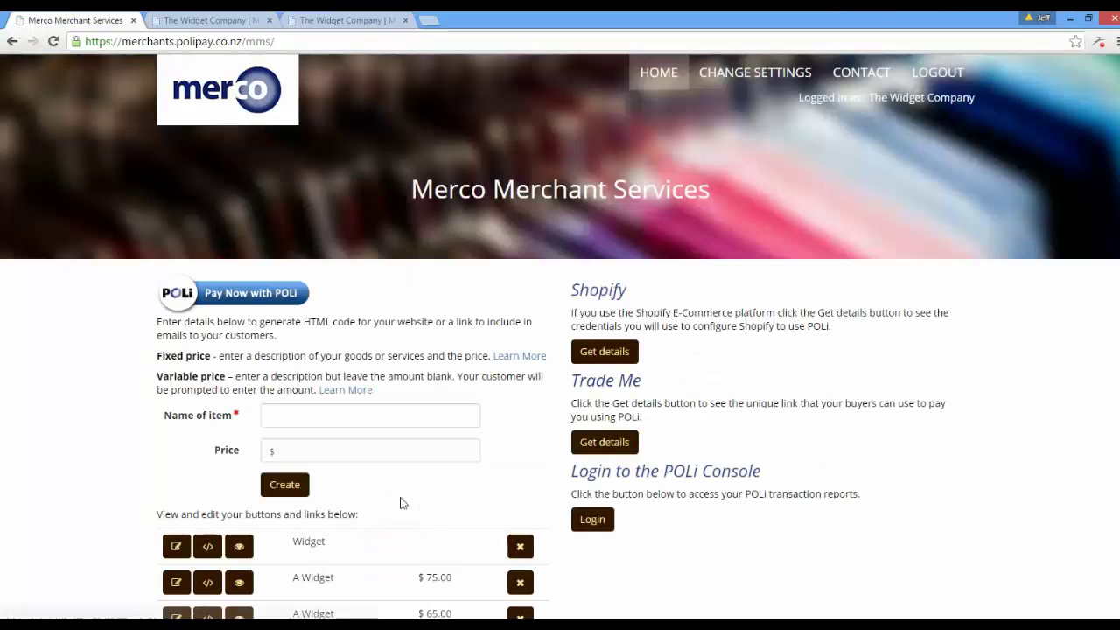
pyautogui.scroll(-1, 136, 452)
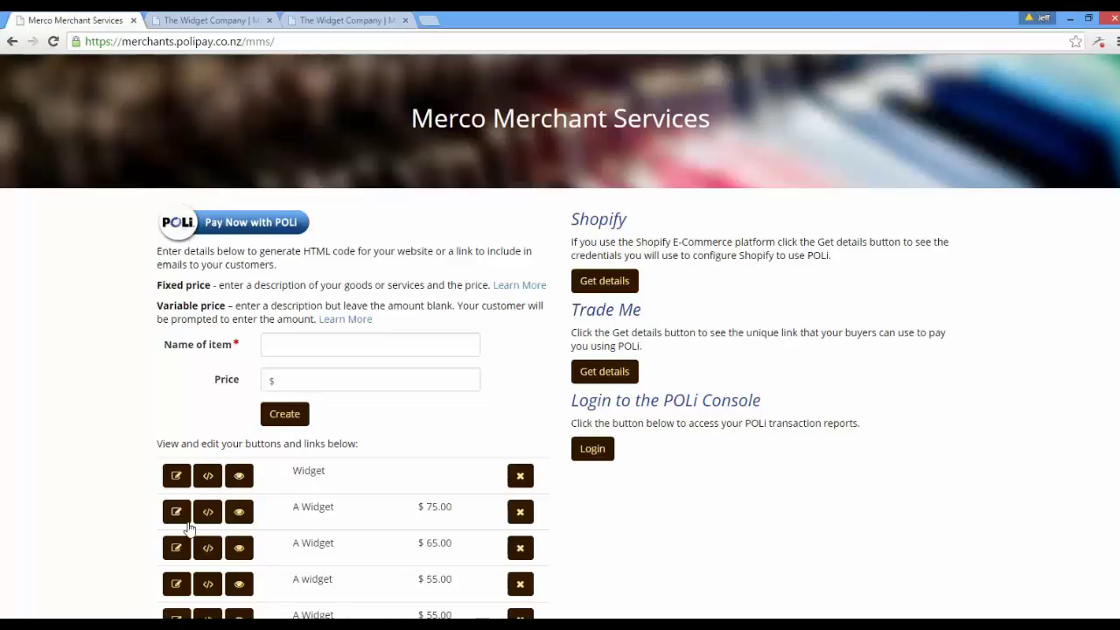
pyautogui.click(239, 476)
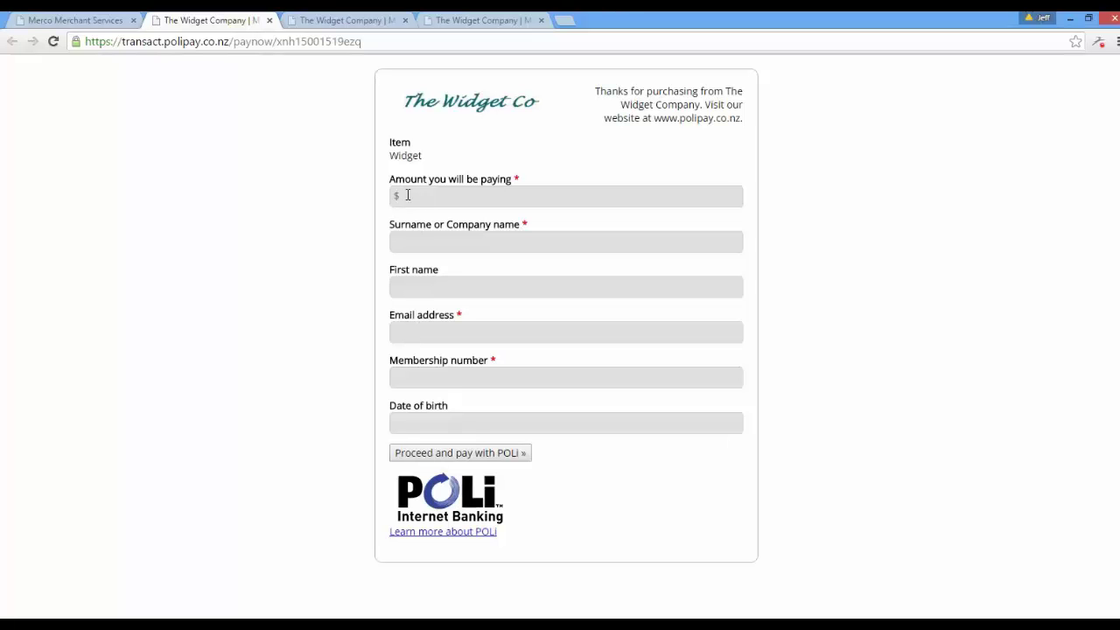
pyautogui.click(408, 376)
pyautogui.click(399, 422)
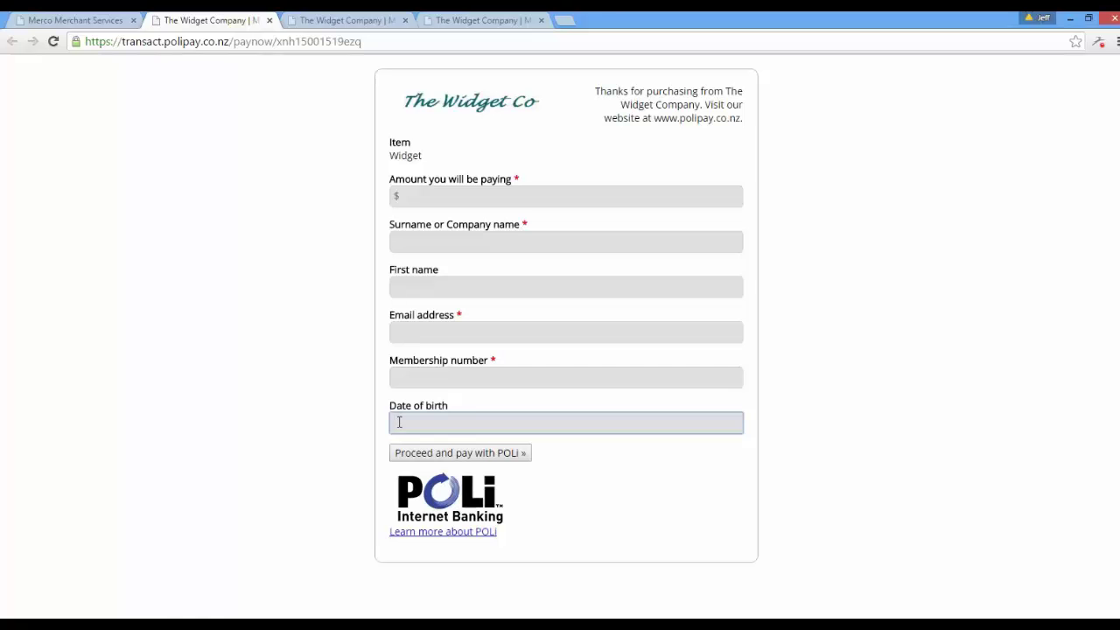
pyautogui.click(79, 22)
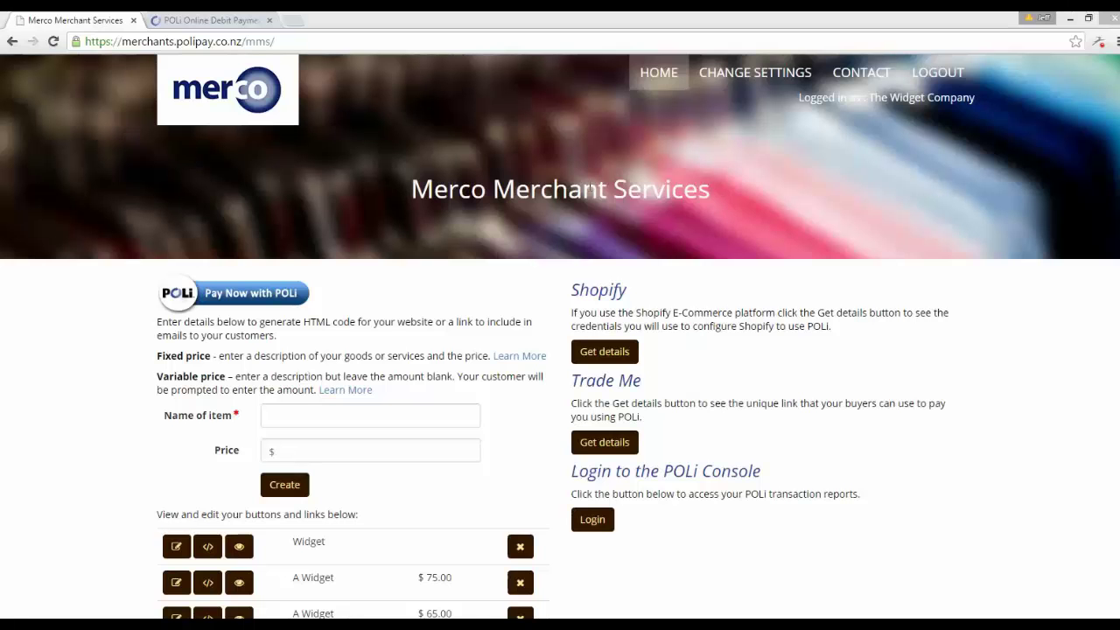
# Step: Switch to the POLi home site and show the MERCHANTS dropdown menu
pyautogui.click(223, 19)
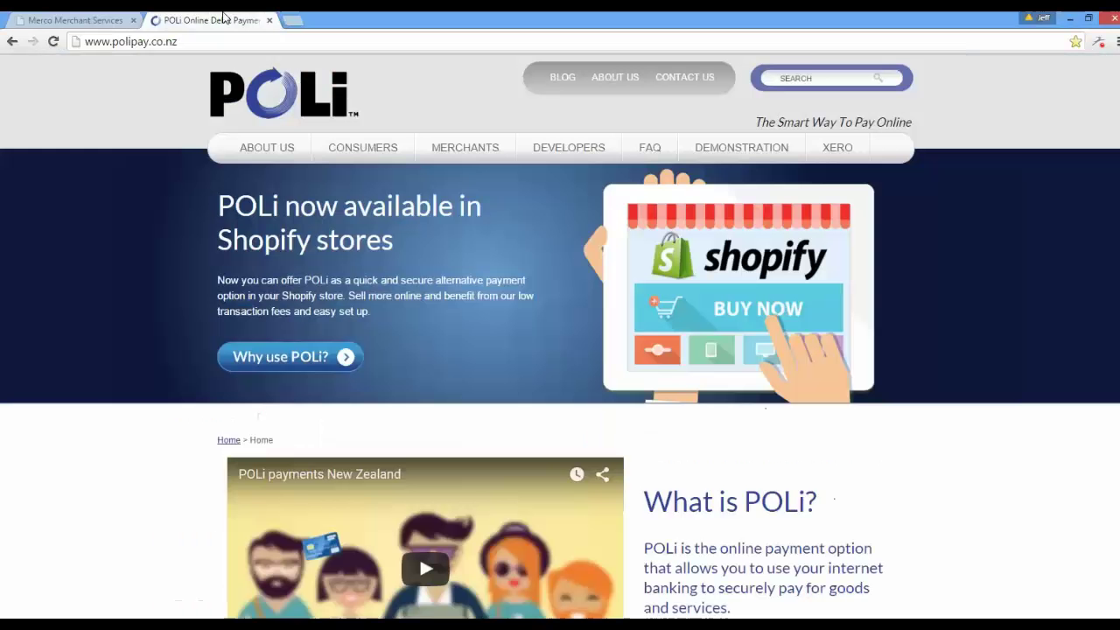
pyautogui.moveTo(470, 152)
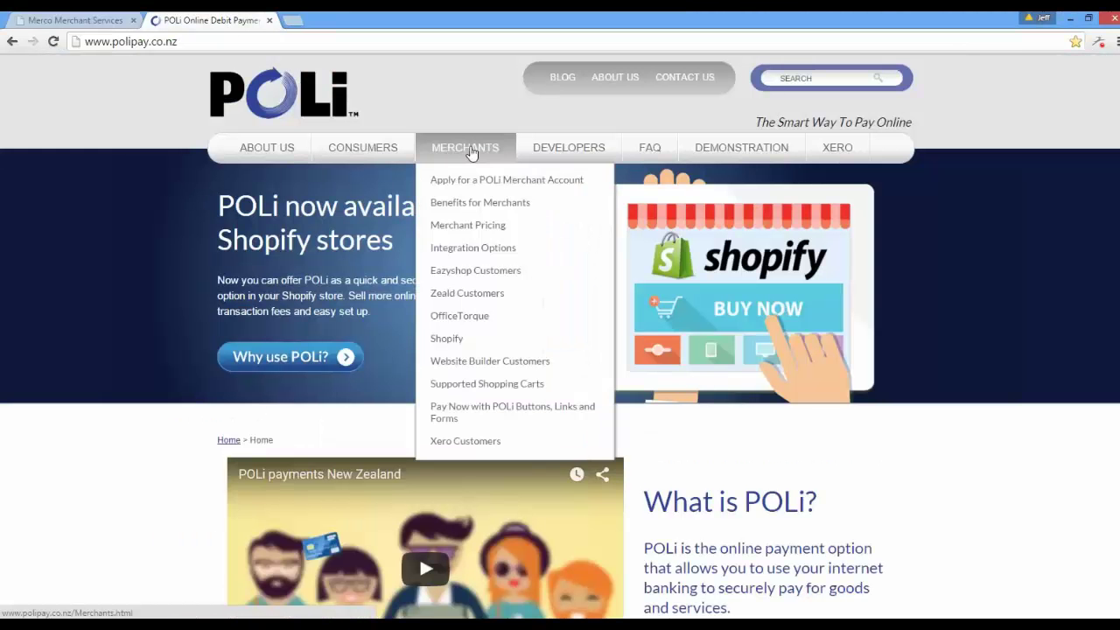